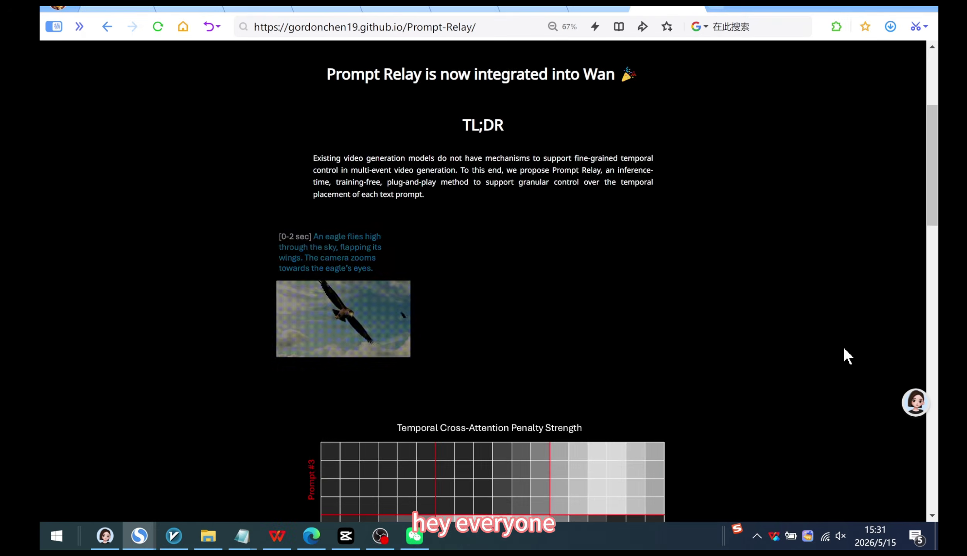
Step: Look through the Prompt Relay project page, from the TL;DR to the Wan2.2 comparison videos
scroll(843, 346, "down", 10)
scroll(842, 347, "down", 10)
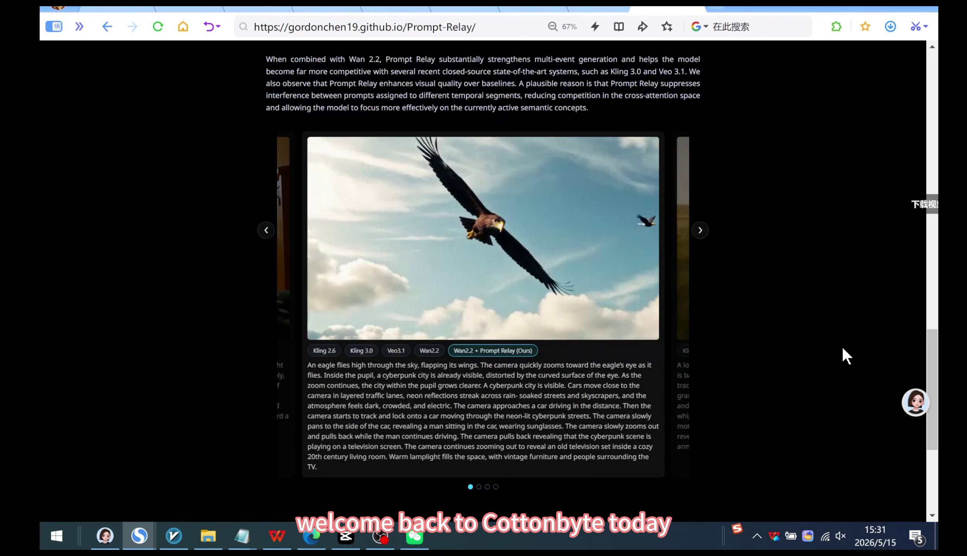
scroll(841, 347, "up", 4)
scroll(841, 347, "down", 3)
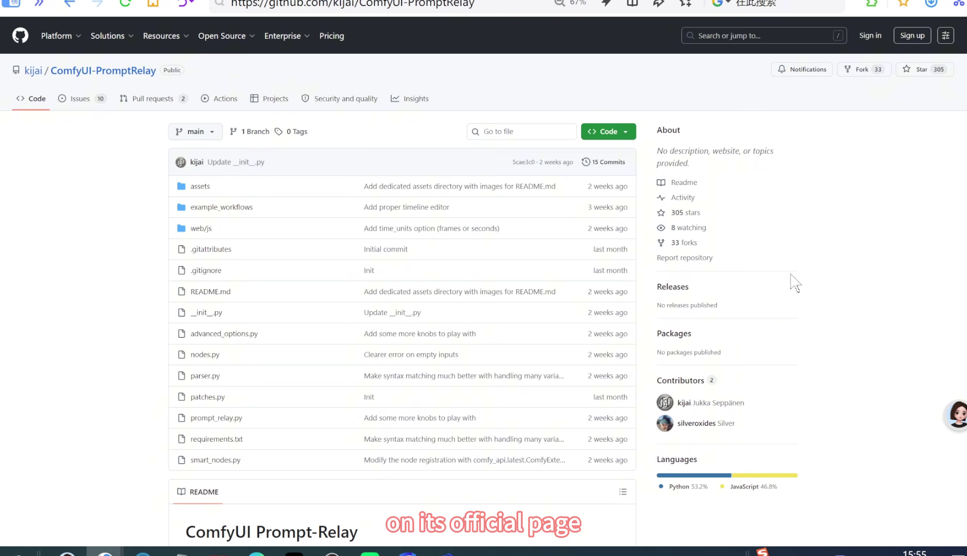
Step: Read the ComfyUI-PromptRelay README, covering the timeline node, the Prompt Relay Encode (Smart) node and the inline pipe-separated syntax
scroll(795, 283, "down", 10)
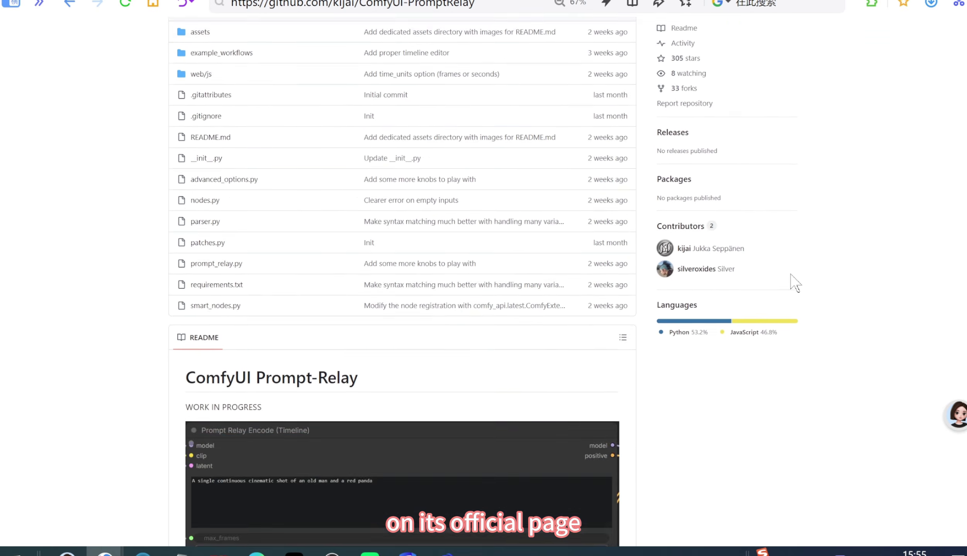
scroll(794, 283, "down", 4)
scroll(794, 283, "up", 4)
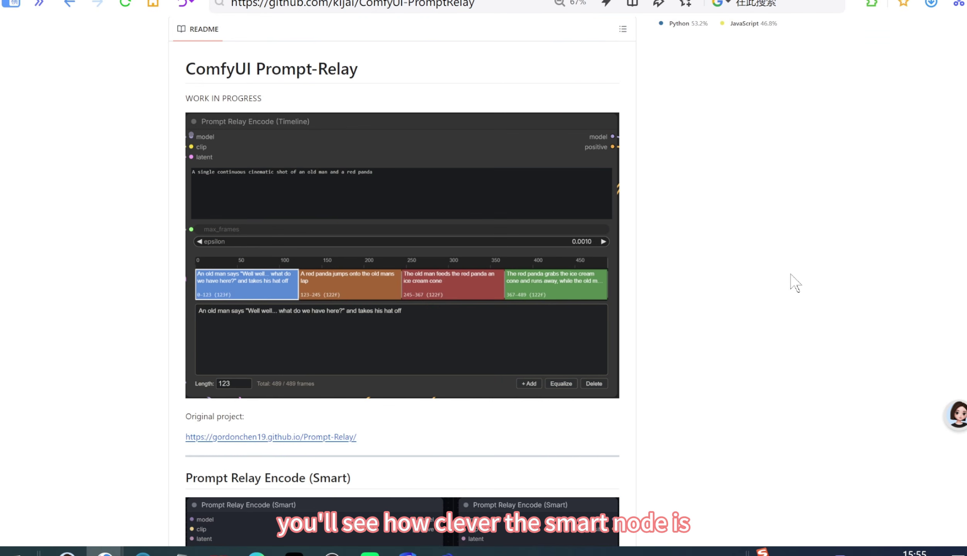
scroll(795, 283, "down", 1)
scroll(794, 283, "down", 5)
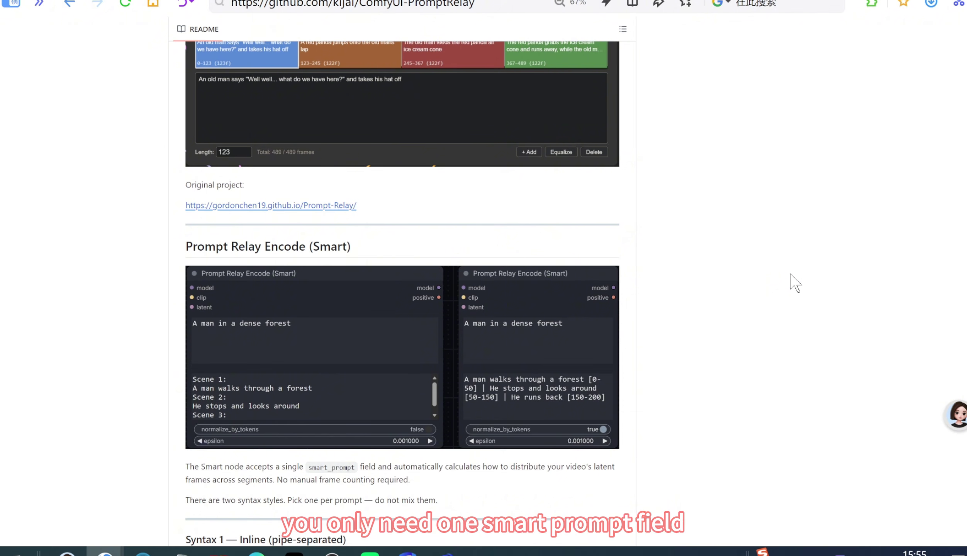
scroll(794, 283, "down", 2)
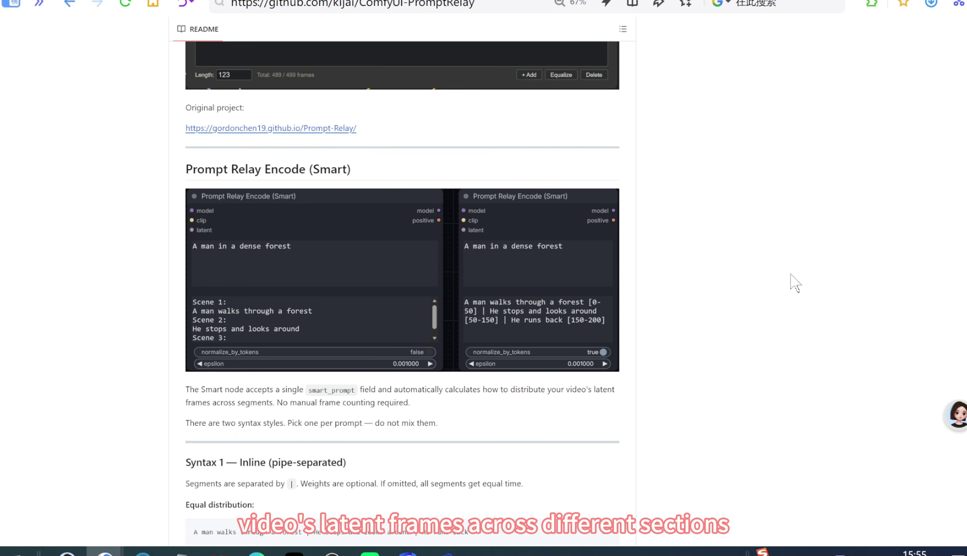
scroll(794, 283, "down", 2)
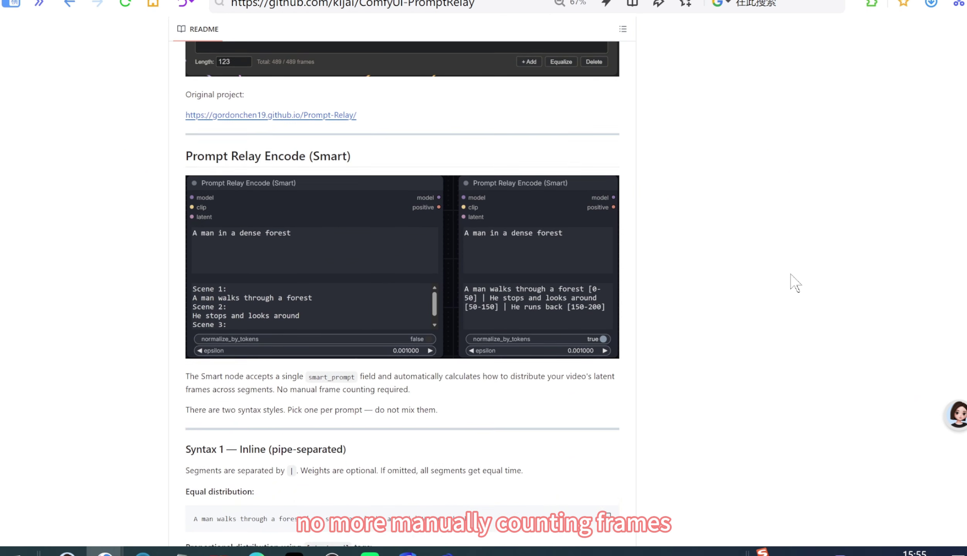
scroll(794, 283, "down", 4)
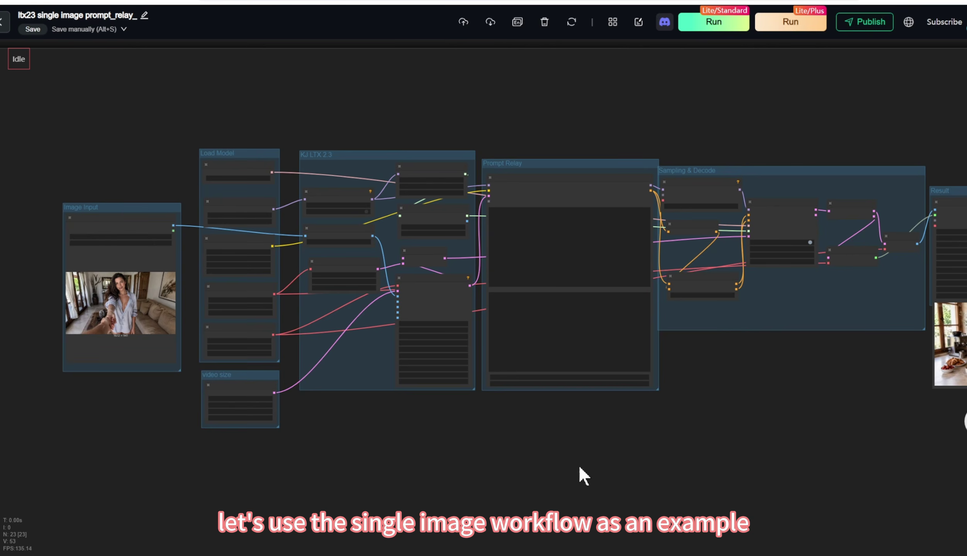
Step: Insert a pipe-separated prompt above Scene 1 in the Prompt Relay Encode node, covering the pillow throw, lying on the bed and the camera pan
scroll(446, 481, "up", 1)
left_click_drag(477, 467, 344, 511)
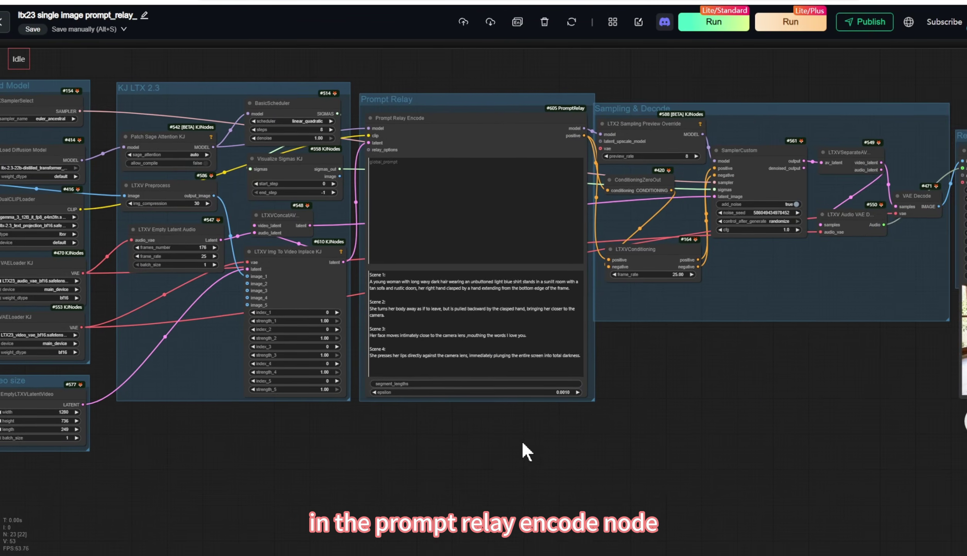
scroll(521, 440, "up", 2)
left_click_drag(663, 370, 651, 418)
scroll(651, 418, "up", 1)
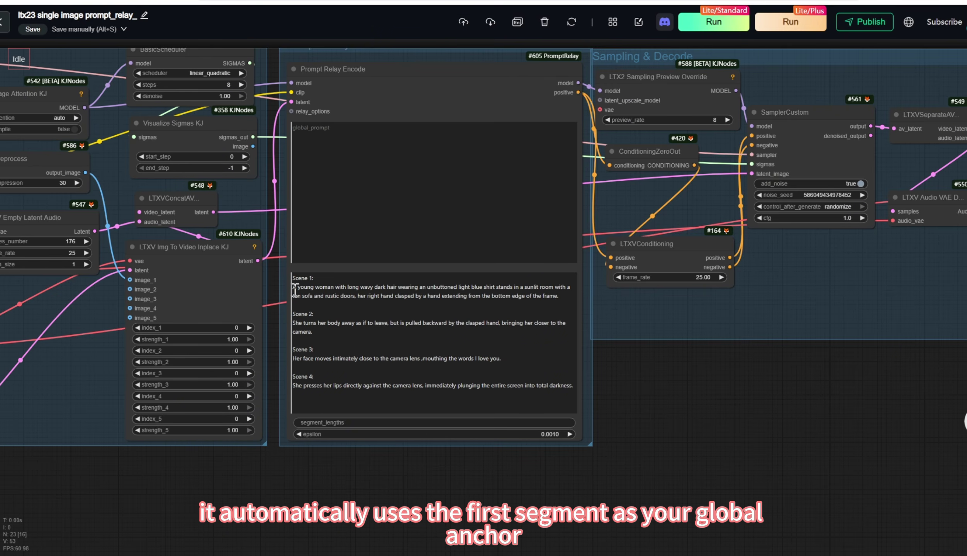
scroll(552, 305, "up", 4)
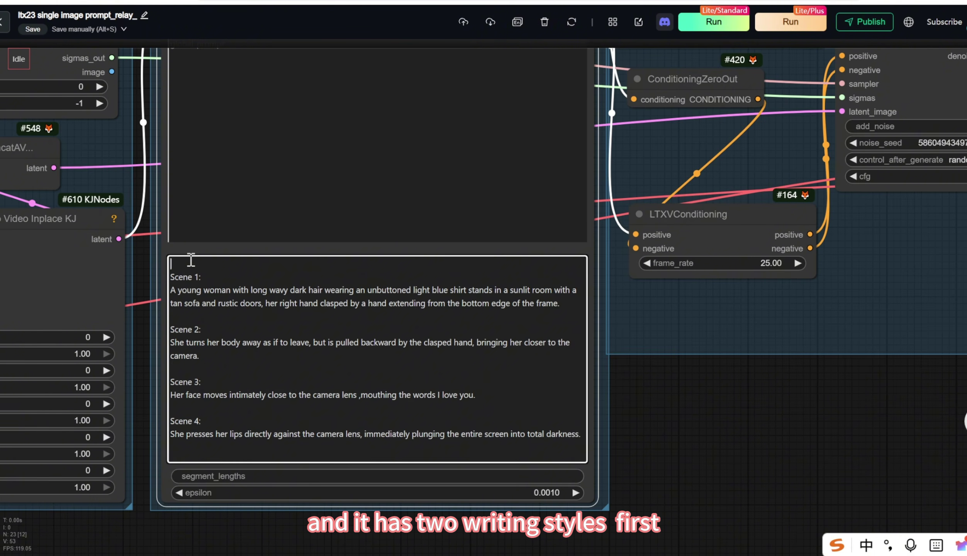
type("She smiles and throws the pillow to the front of her | The woman is lying on her side on the bed | The camera pans from top to bottom, sweeping across her beautiful and sexy legs")
left_click(362, 264)
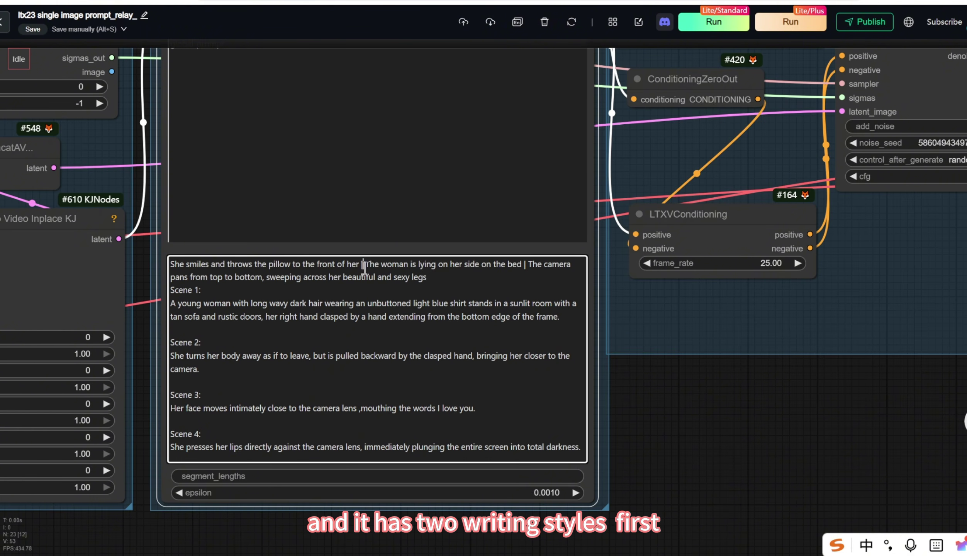
Step: Append the range [0-50] to the first segment and [50-100] to the second segment of the pipe-separated prompt
double_click(361, 264)
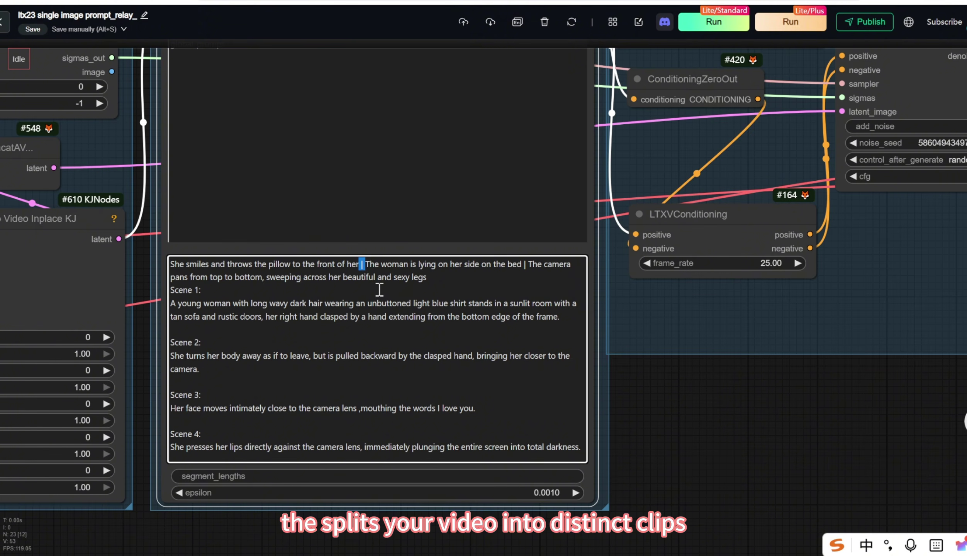
left_click(361, 269)
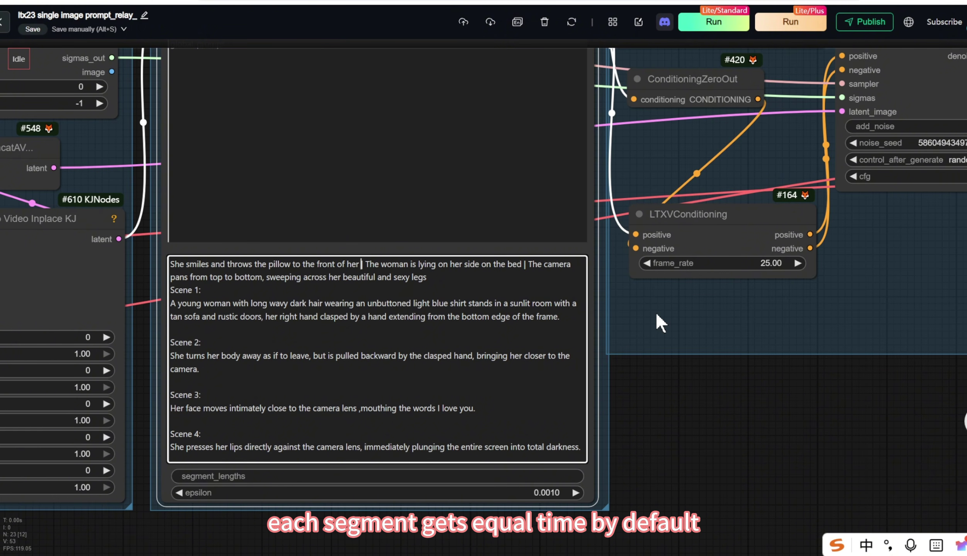
key("shift")
type("[")
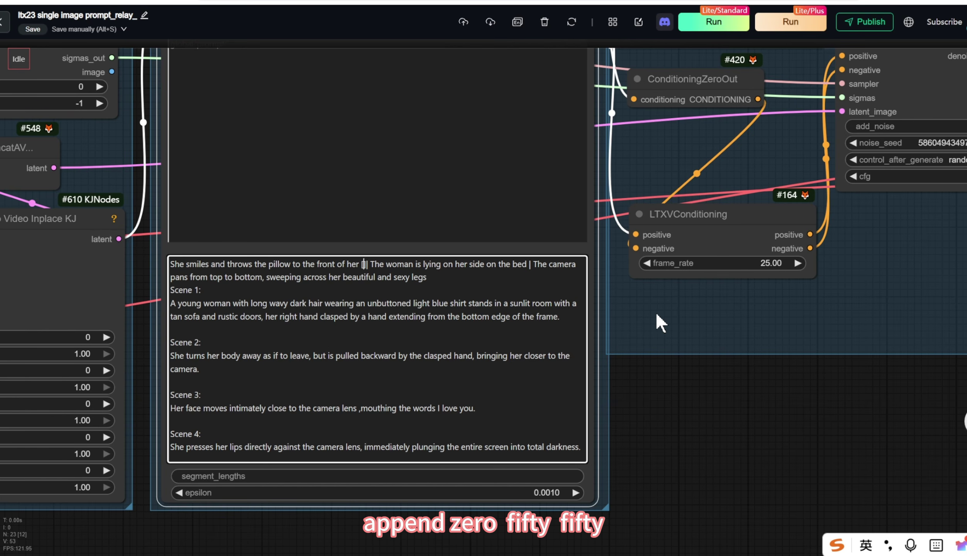
type("0-50")
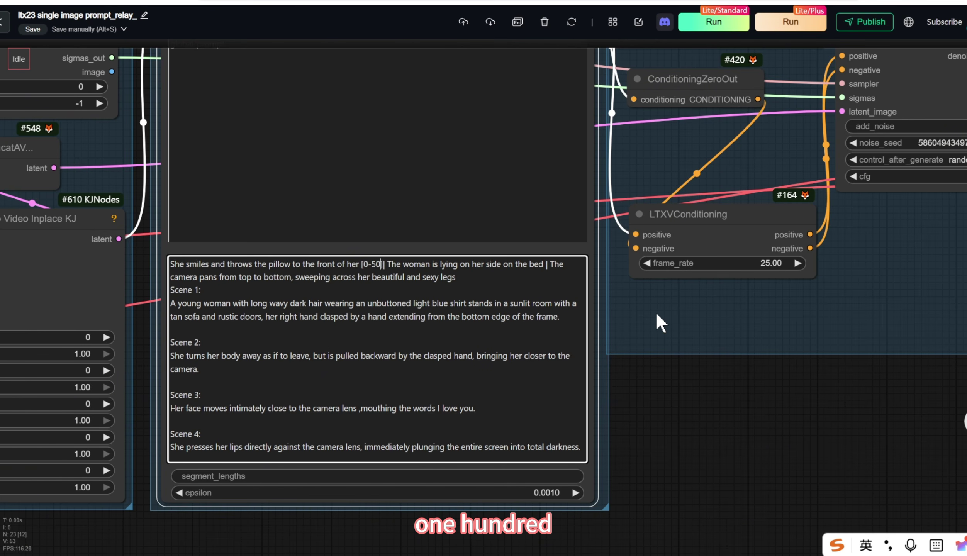
left_click(548, 265)
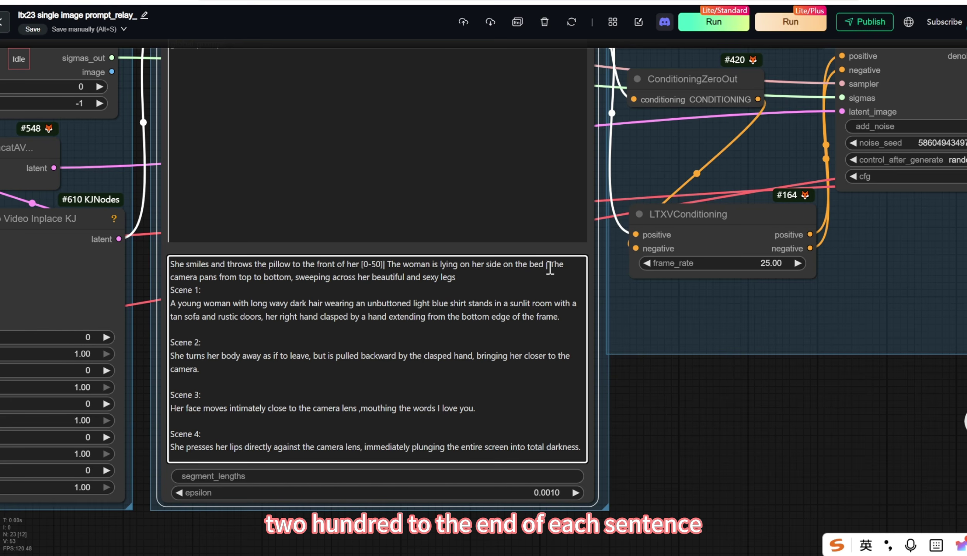
type("[]")
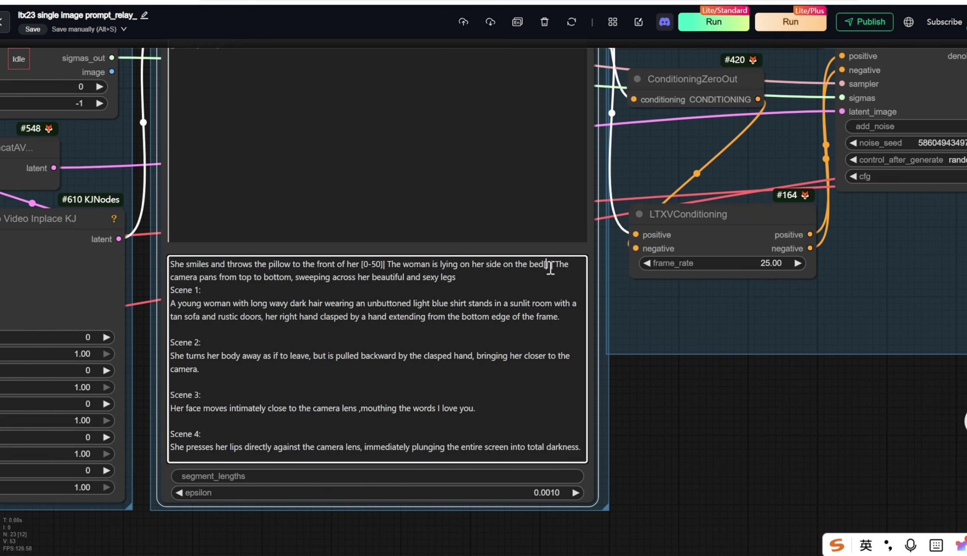
type("50-")
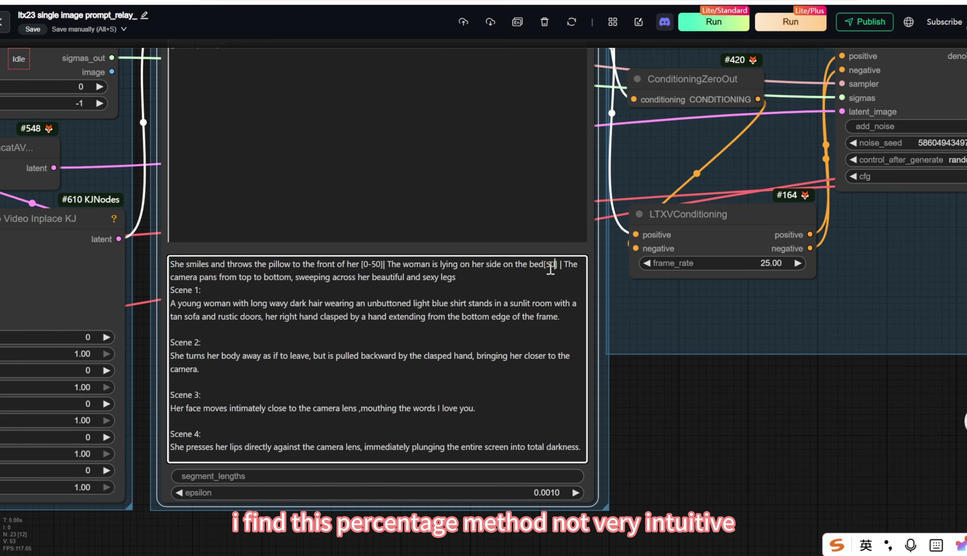
type("100")
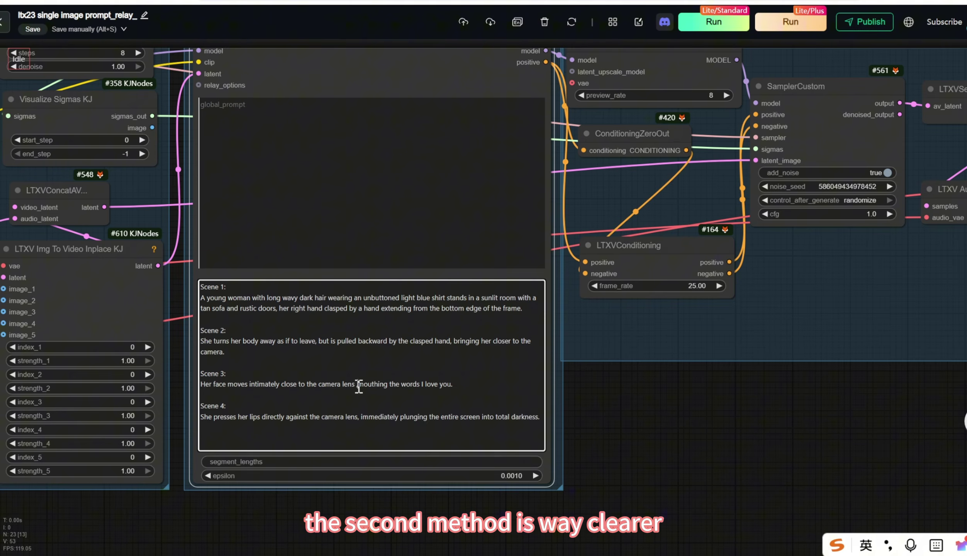
Step: Replace the scene prompt with a shot list: Scene 1 pillow throw, Scene 2 lying on the bed smiling, Scene 3-4 camera pan to the feet
left_click(358, 385)
type(",")
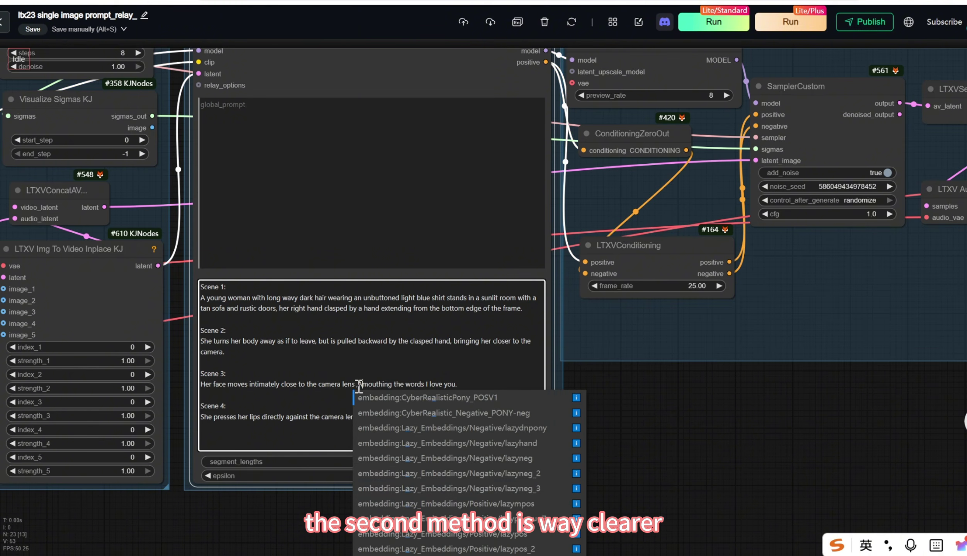
key("BackSpace")
key("ctrl+a")
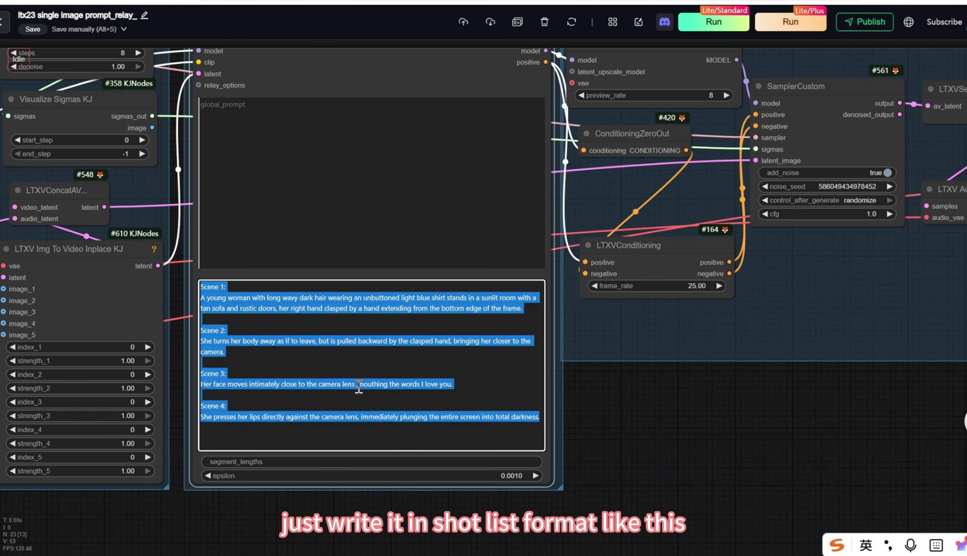
key("BackSpace")
type("Scene 1: She smiles and throws the pillow to the front of her, with the feeling of playfully teasing each other as a couple Scene 2: The woman is lying on her side on the bed, propping her head up with one hand and smiling at the camera. Scene 3-4: The camera pans from top to bottom, sweeping across her beautiful and sexy two legs, then to the feet")
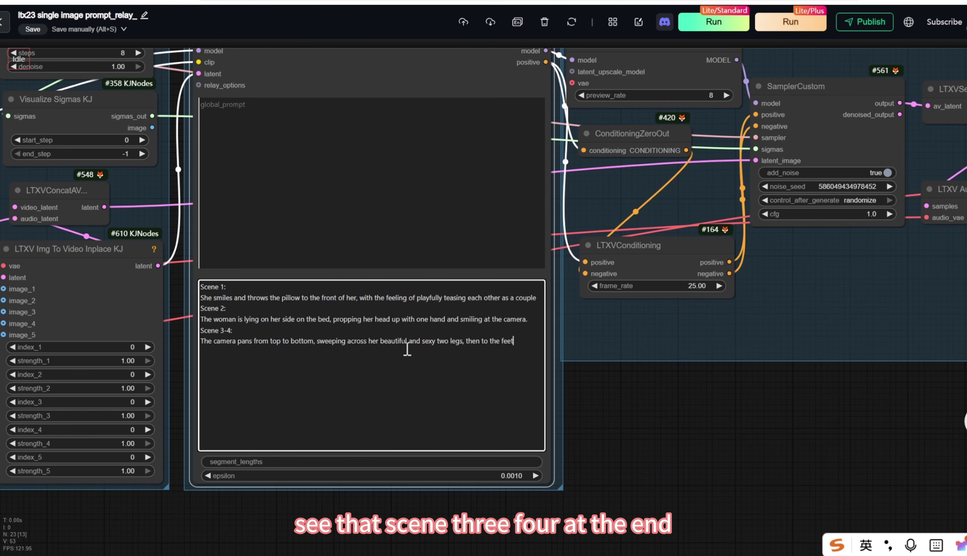
Step: Enter a global prompt describing a dark-haired young woman in a light blue shirt on a bed, with floating white feathers and a window on the left
scroll(459, 390, "up", 2)
scroll(462, 392, "down", 2)
left_click(406, 102)
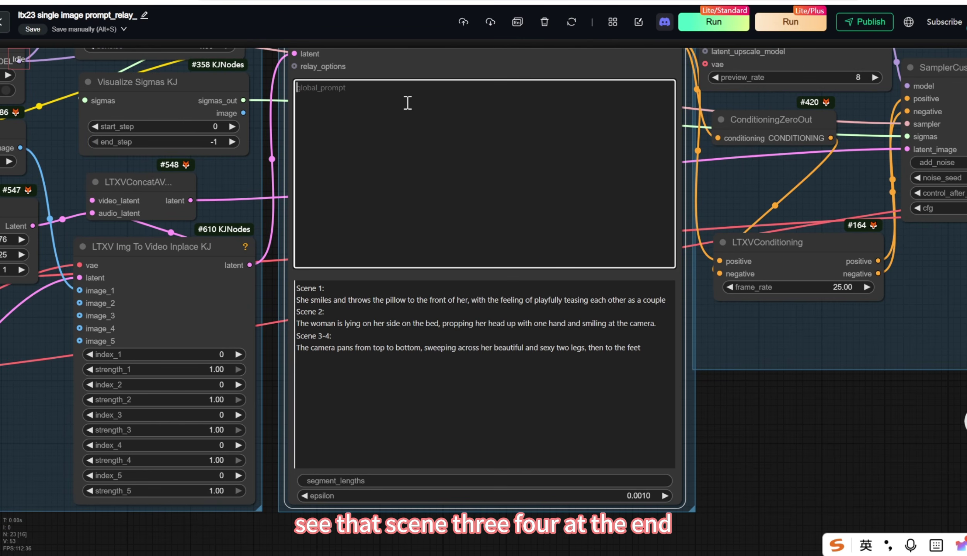
type("A young woman with long wavy dark hair wearing an unbuttoned light blue shirt sits on a bed, surrounded by floating white feathers in a bedroom with a window on the left.")
scroll(770, 494, "up", 2)
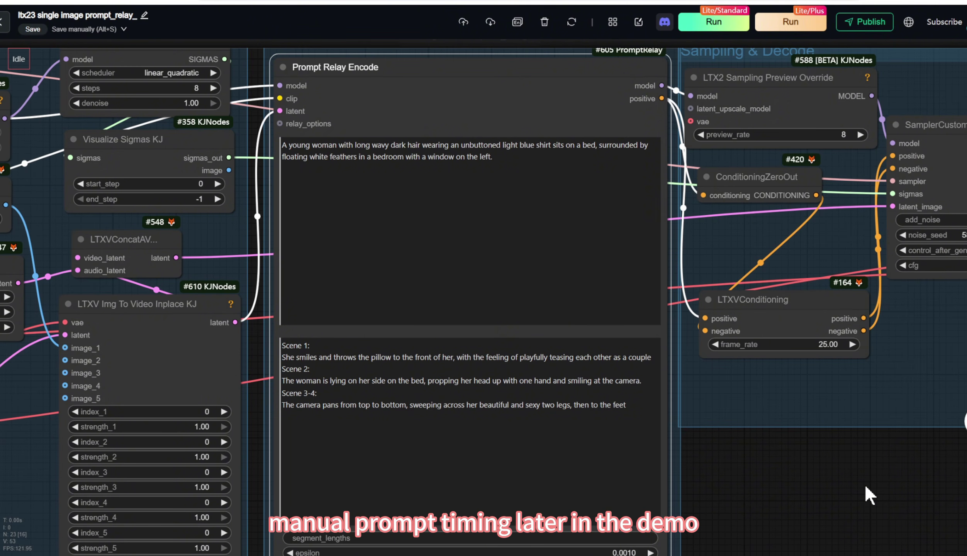
Step: Try to set the length of the EmptyLTXVLatentVideo node in the video size group to 251
left_click_drag(863, 483, 966, 419)
left_click_drag(215, 550, 643, 492)
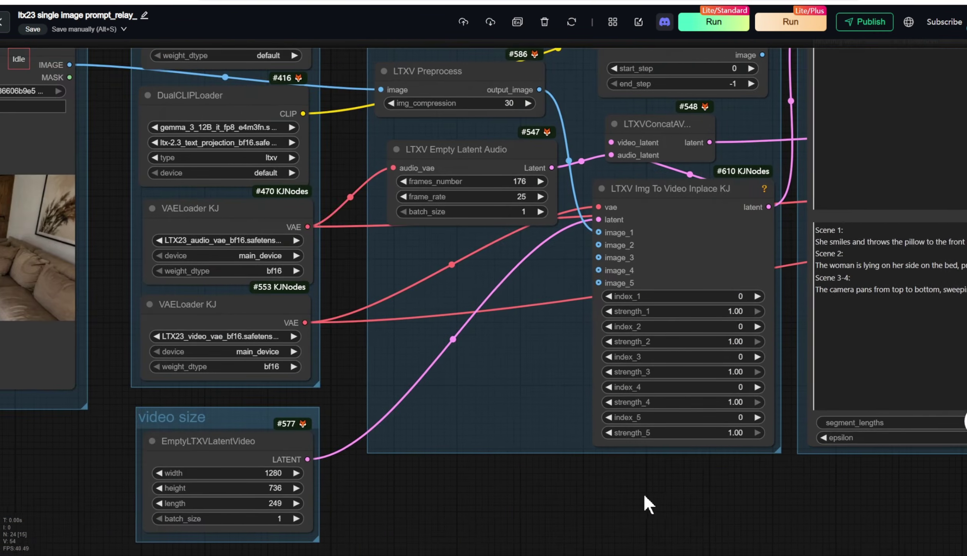
scroll(642, 492, "down", 1)
mouse_move(493, 510)
left_mouse_down()
mouse_move(556, 490)
mouse_move(337, 488)
left_mouse_up()
scroll(557, 489, "down", 2)
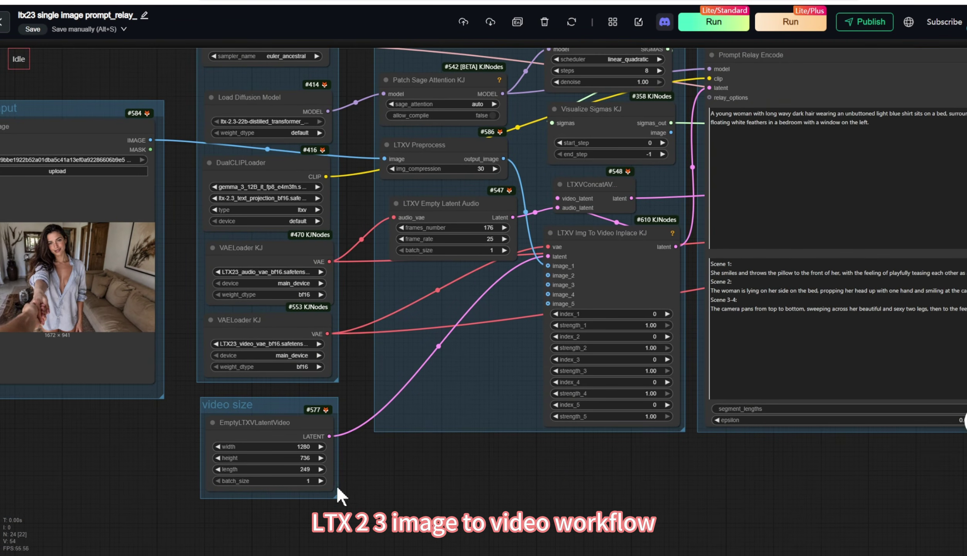
left_click(299, 472)
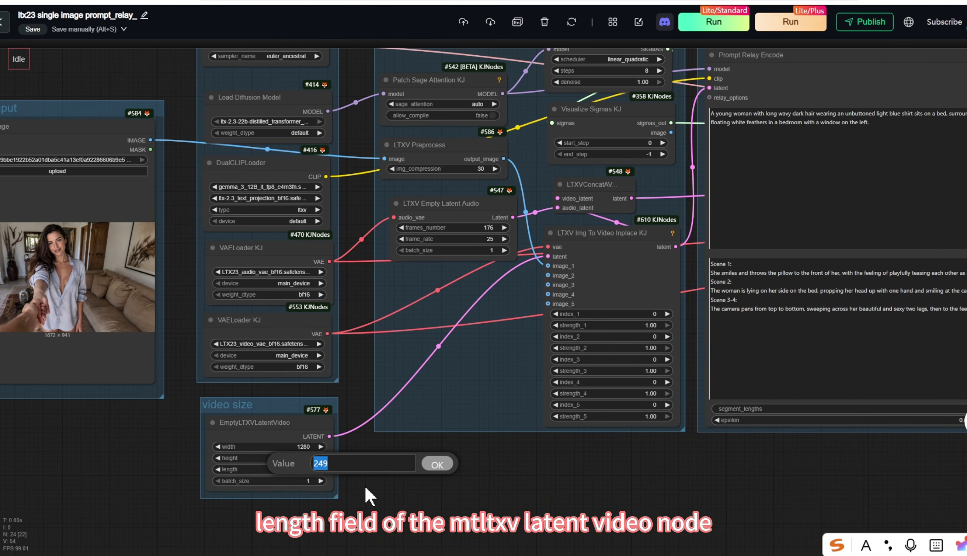
left_click(372, 500)
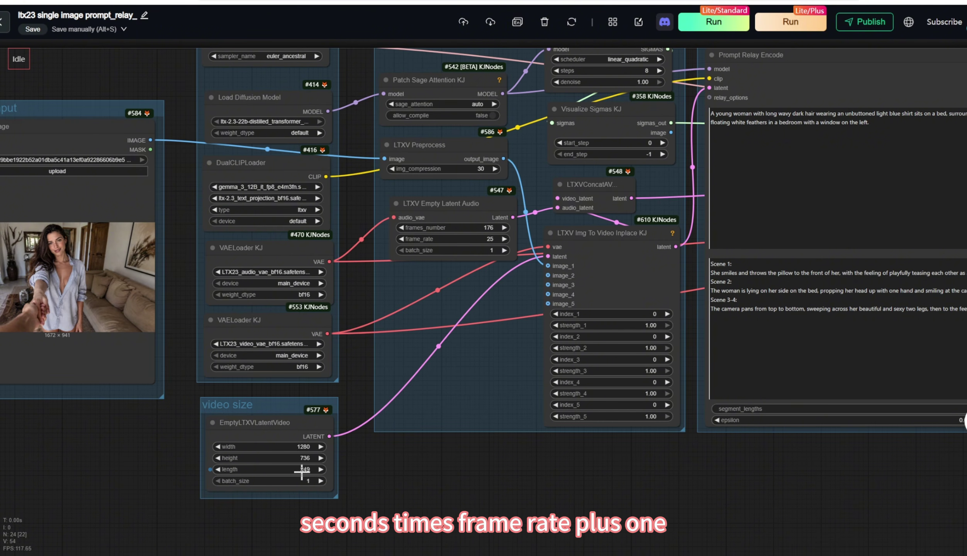
left_click(301, 469)
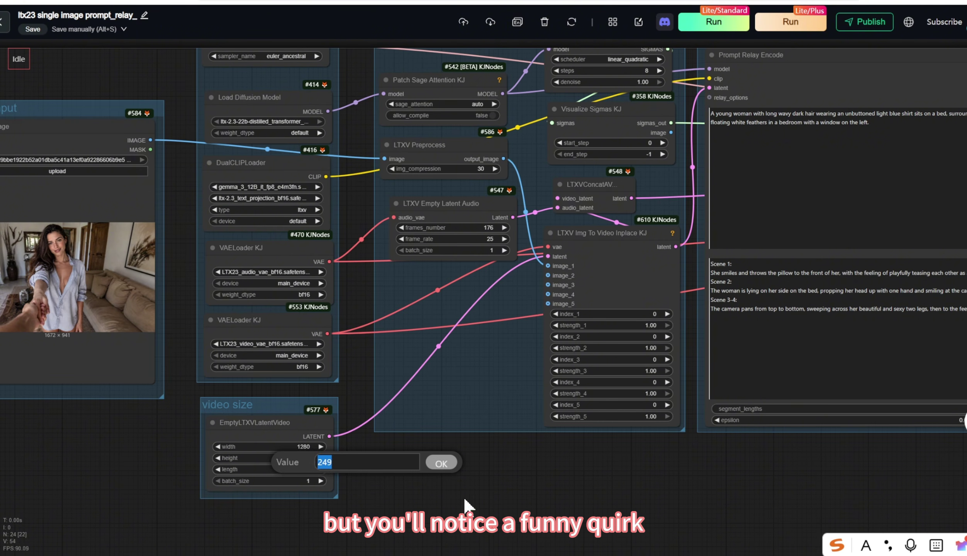
scroll(484, 499, "up", 2)
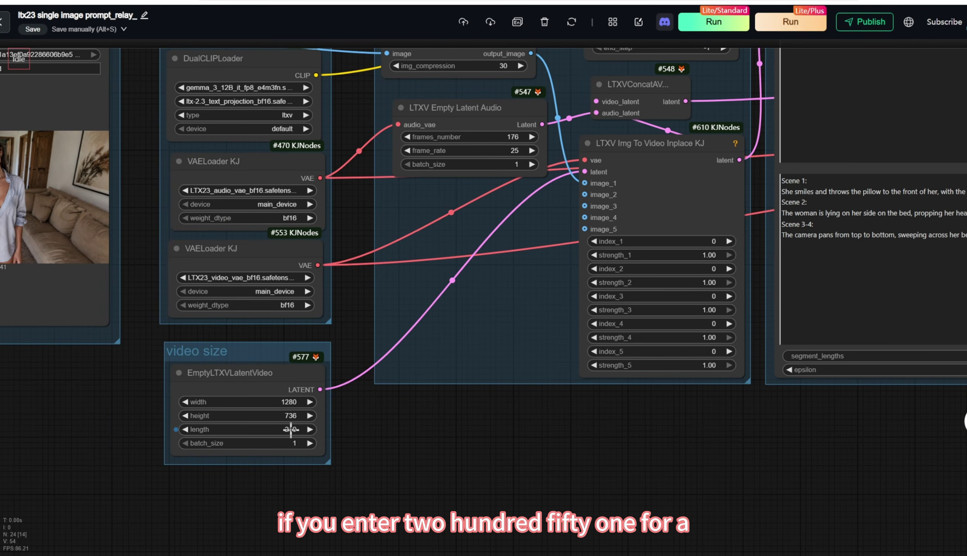
type("251")
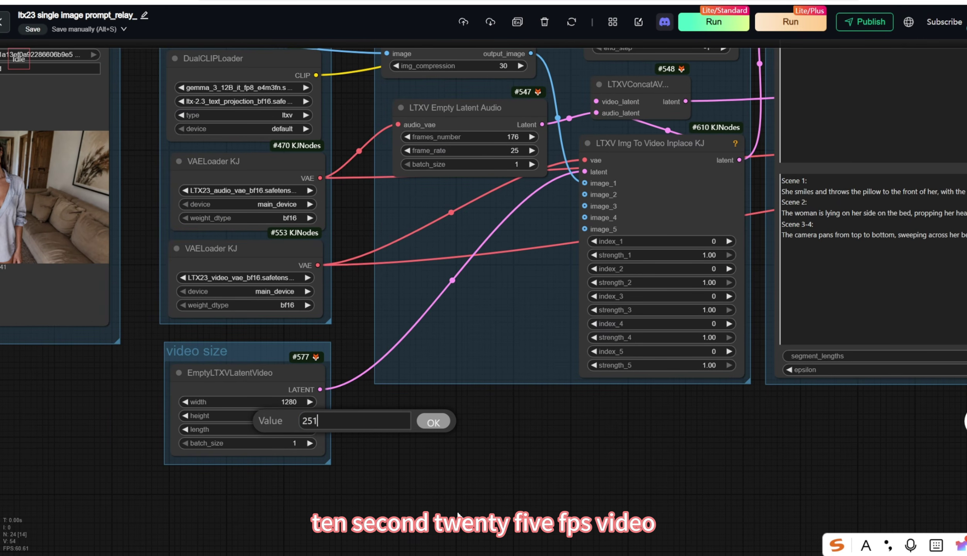
left_click(433, 422)
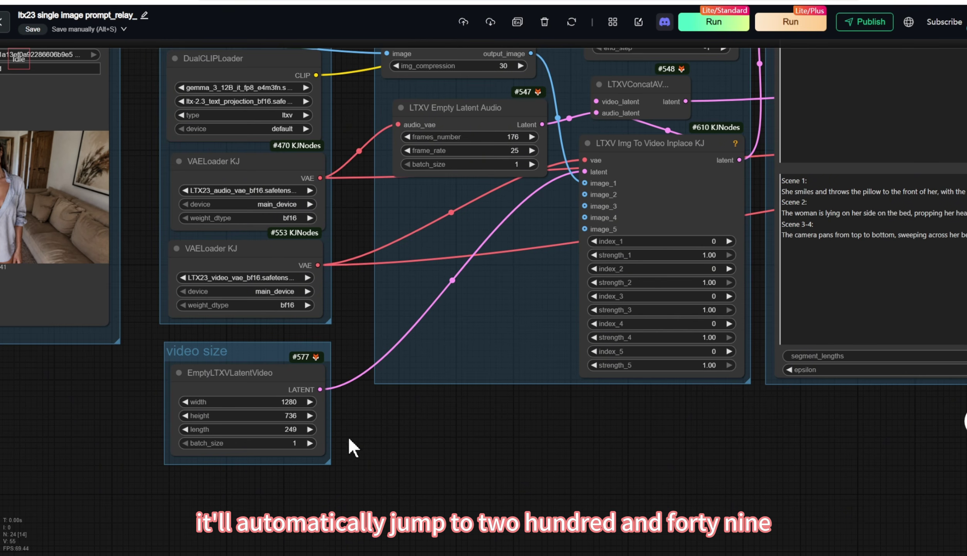
scroll(352, 440, "down", 5)
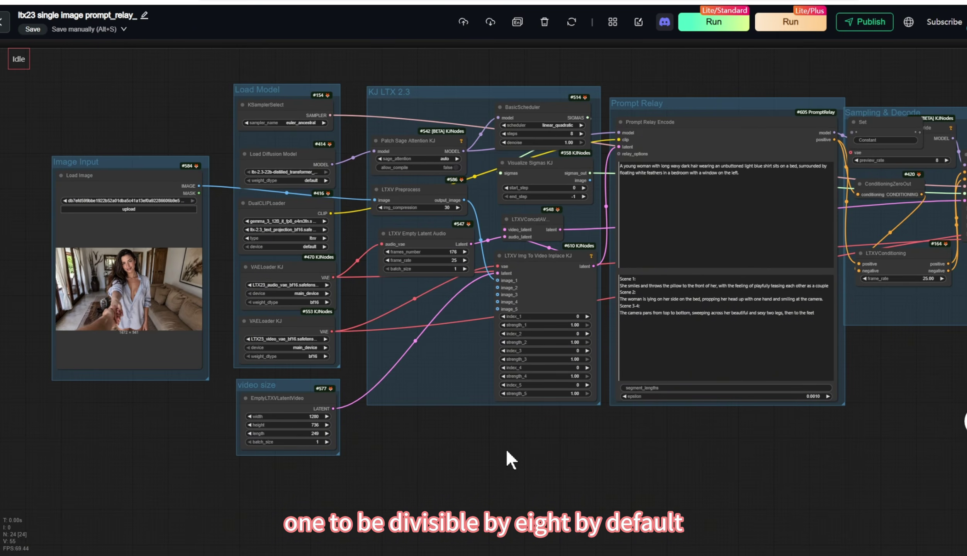
left_click_drag(506, 453, 80, 437)
scroll(509, 441, "right", 3)
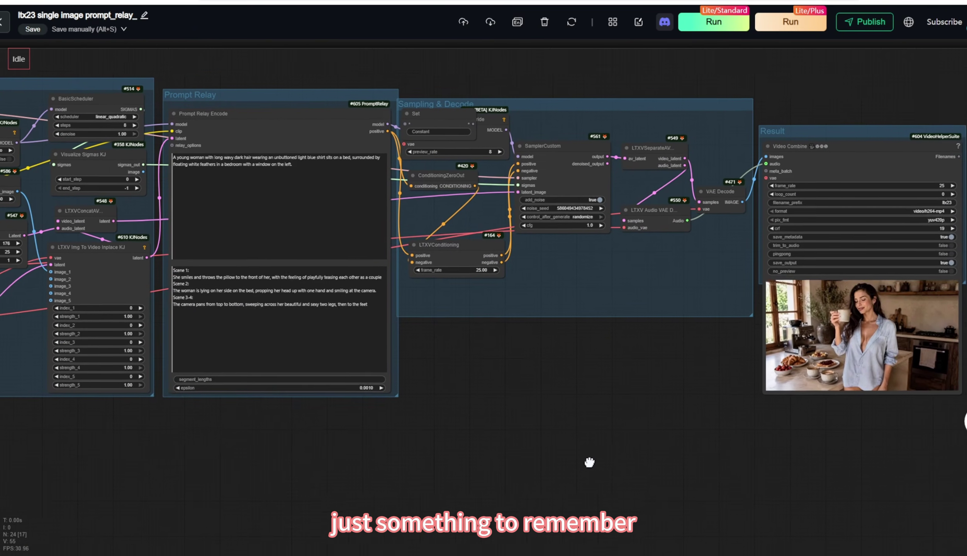